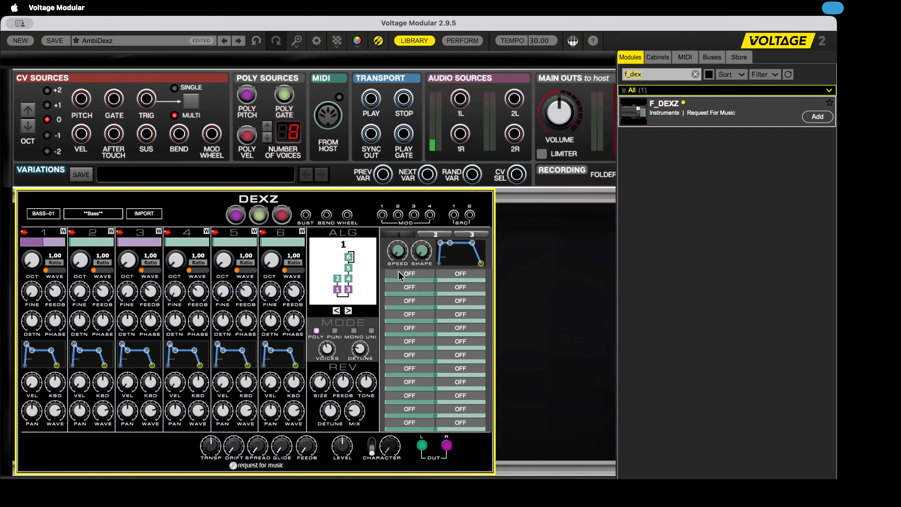
Step: Browse the available sources by category and the targets for the first modulation slot in DEXZ
click(398, 271)
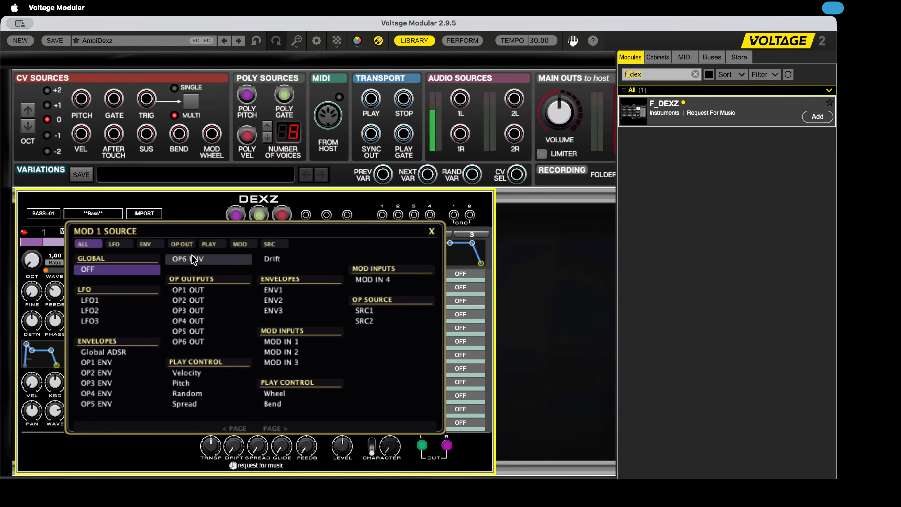
click(182, 244)
click(214, 244)
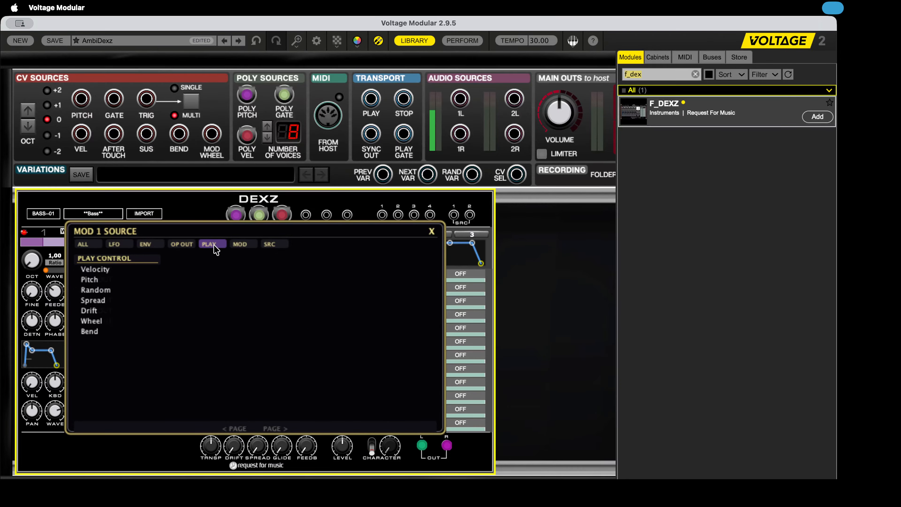
click(146, 245)
click(80, 246)
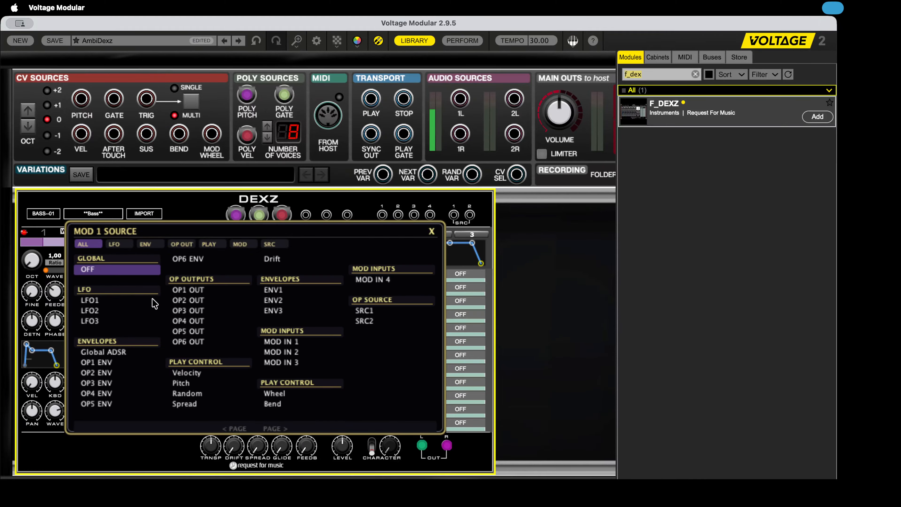
click(431, 232)
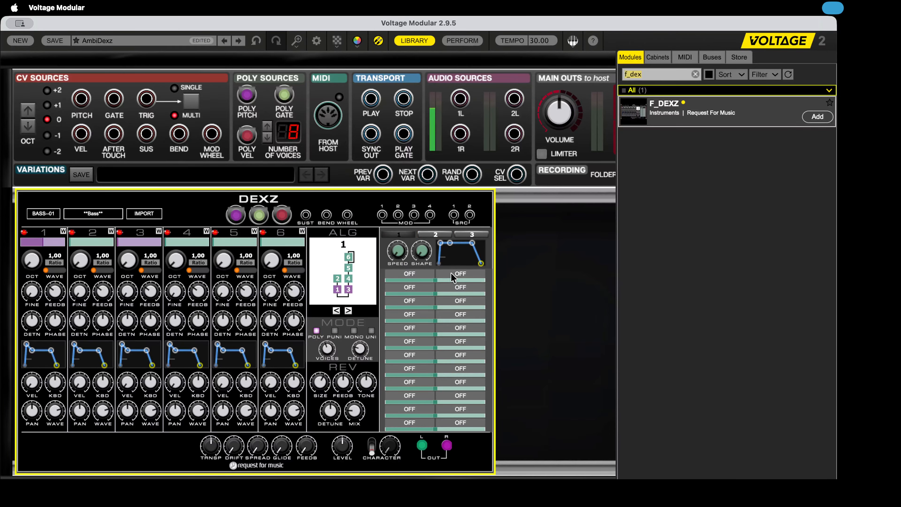
click(452, 274)
click(433, 229)
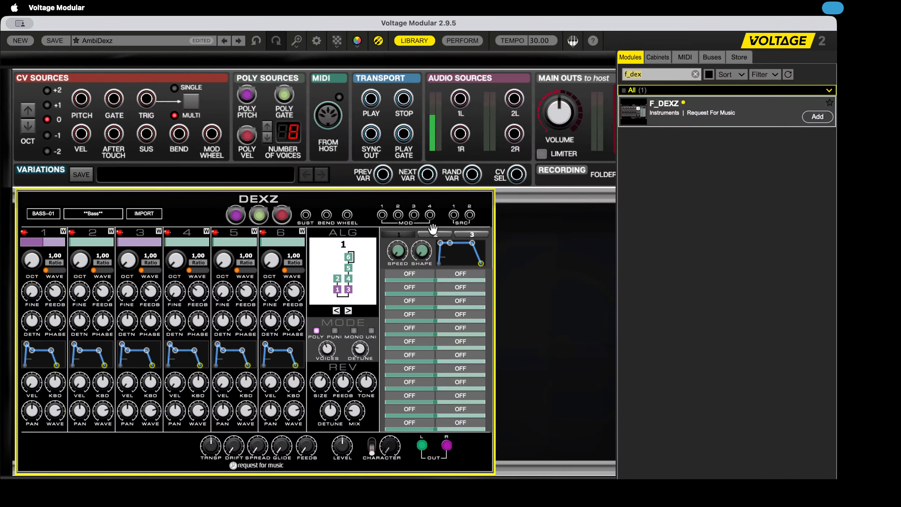
Step: Load the BRASS1 DX7 bank from its author's folder and select patch 01 HORN 2
click(46, 217)
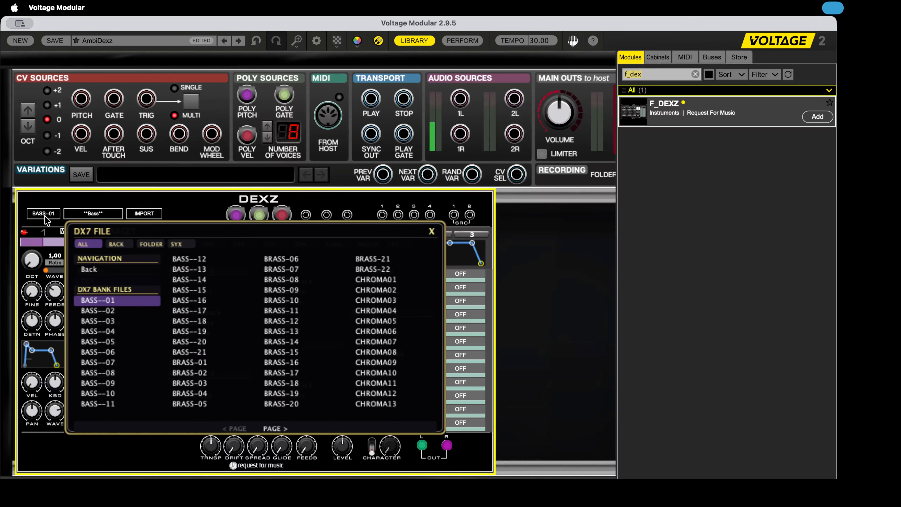
click(93, 265)
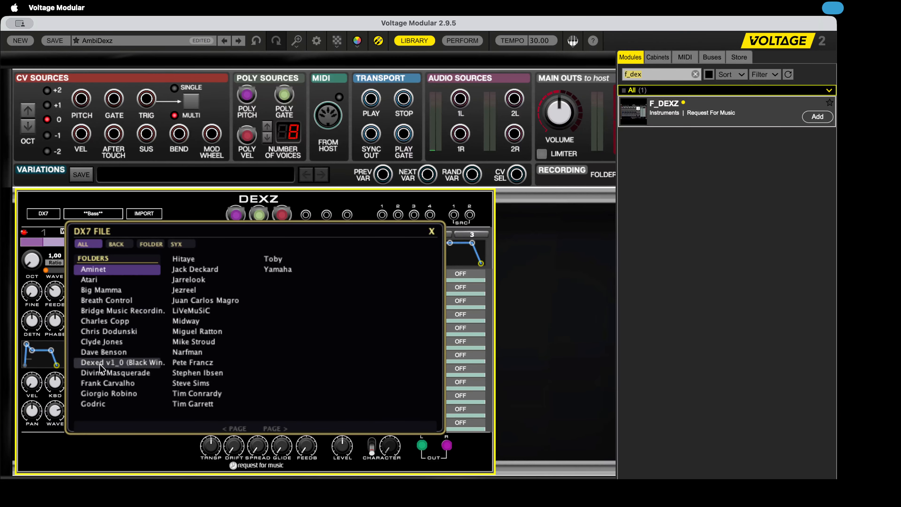
click(105, 352)
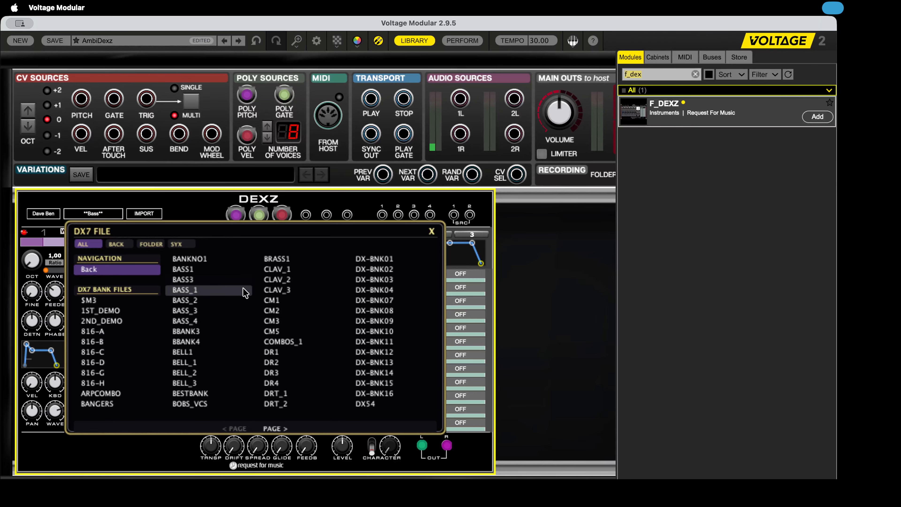
click(282, 260)
click(93, 214)
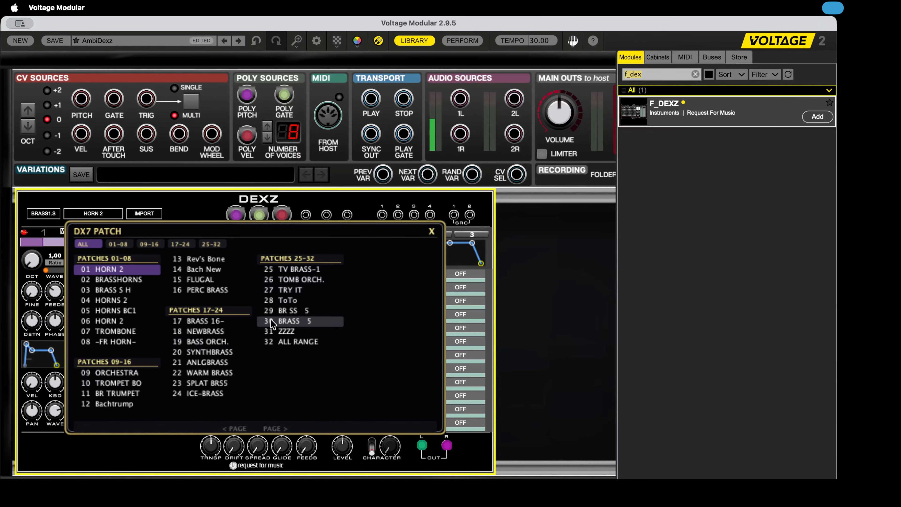
click(108, 270)
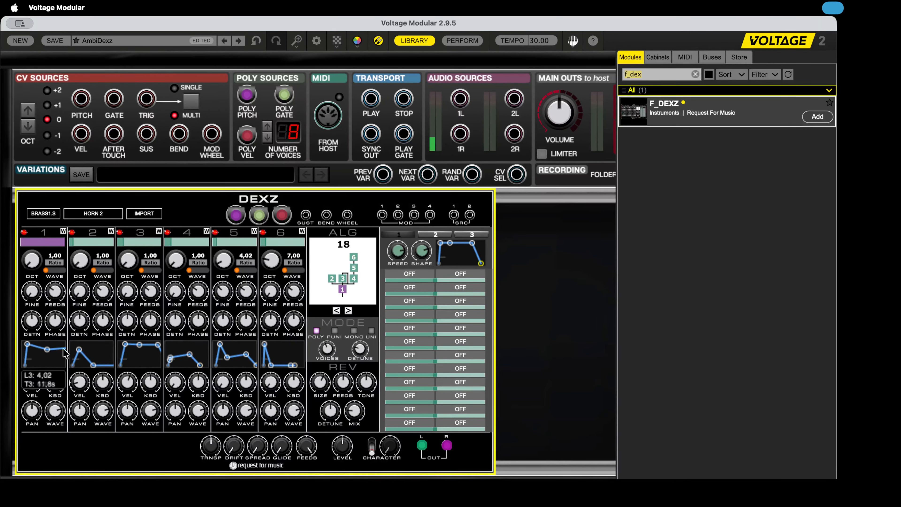
Step: Review the DEXZ module preset list, then reset the module's controls to their defaults
right_click(475, 199)
mouse_move(475, 200)
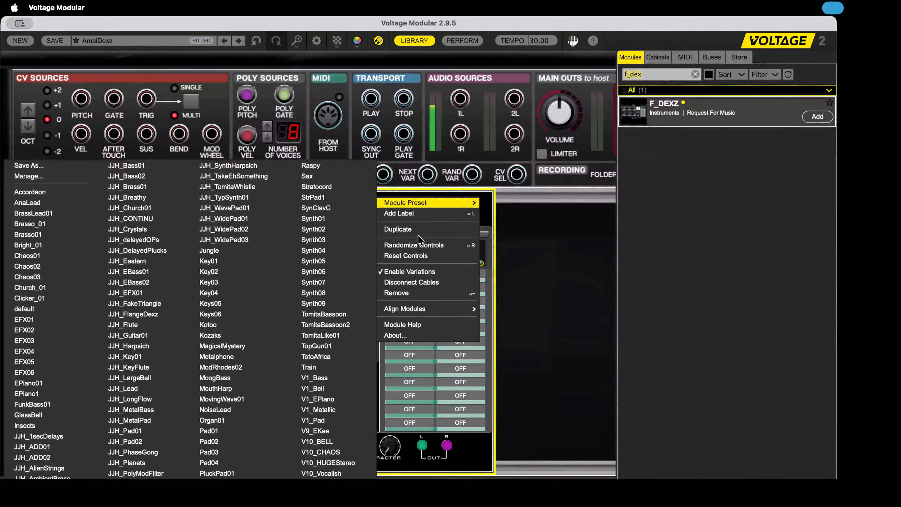
mouse_move(423, 204)
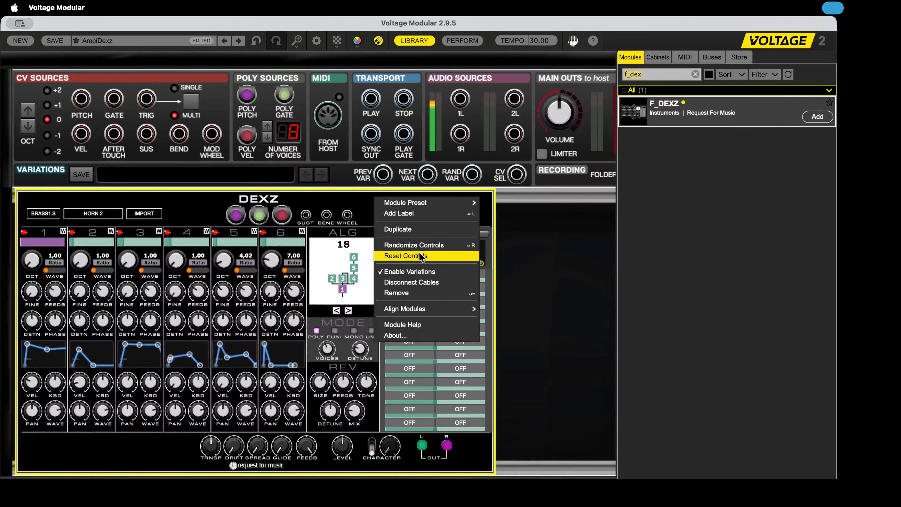
click(408, 255)
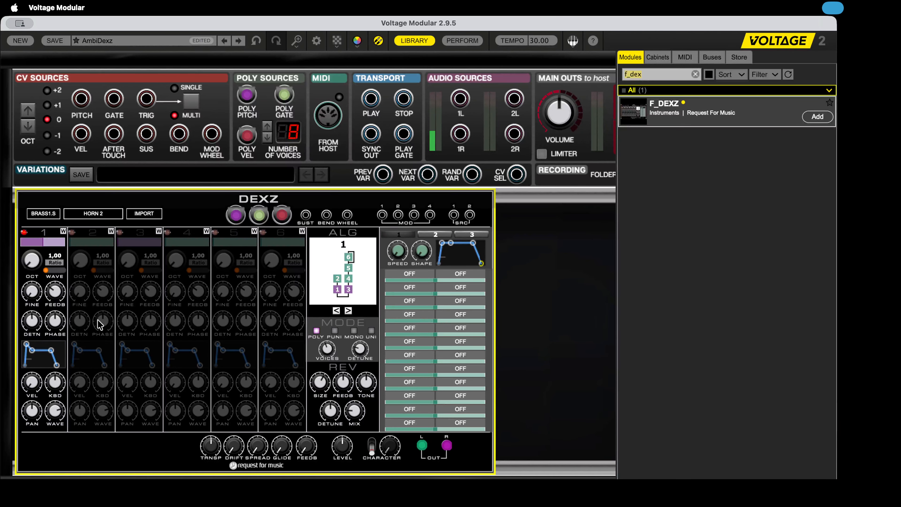
Step: Enable operators 2, 3 and 4 and raise their levels to about half, with operator 4 at about 0.47
click(72, 232)
click(119, 232)
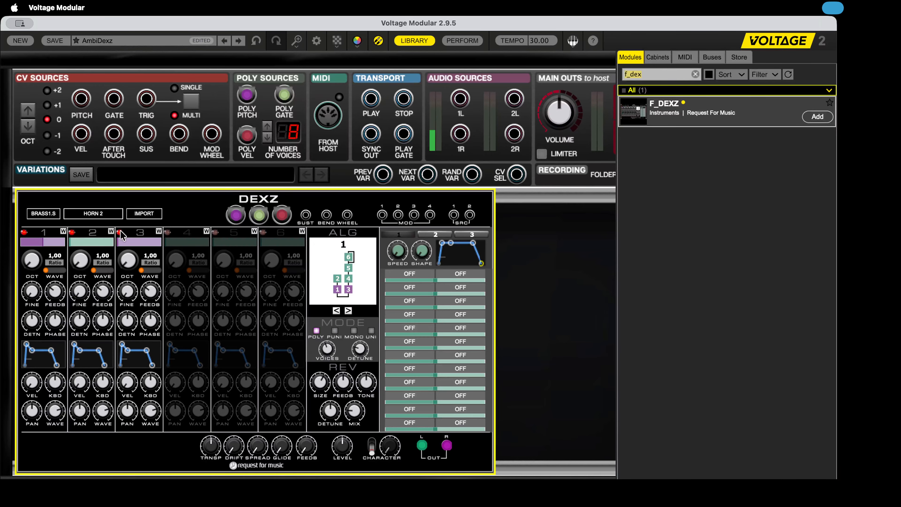
click(167, 233)
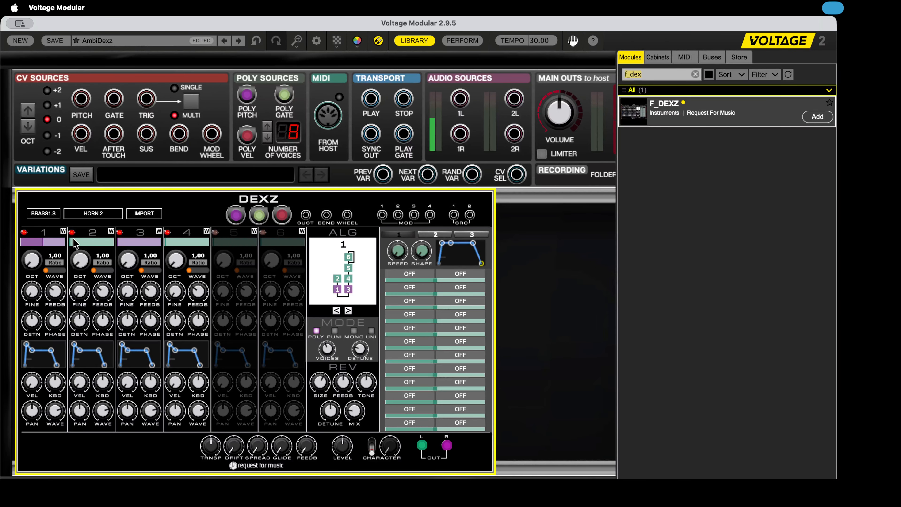
drag(75, 243, 88, 243)
drag(172, 242, 186, 243)
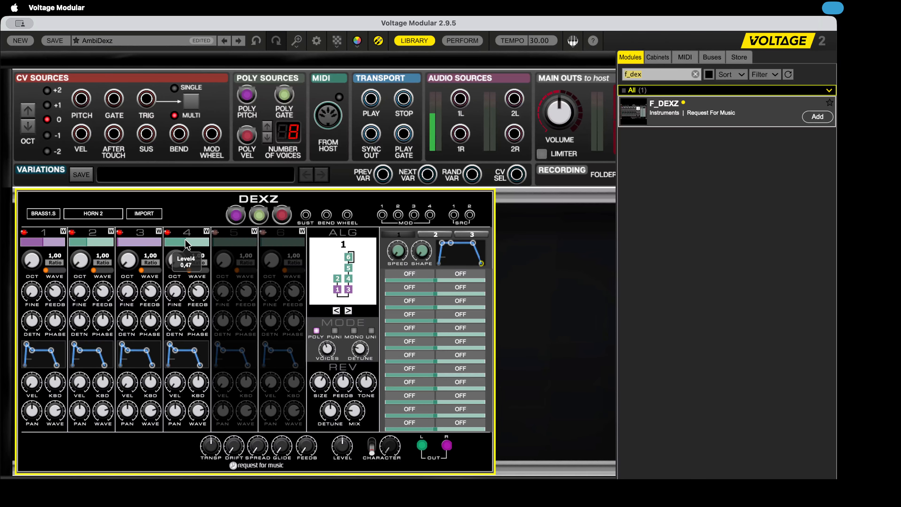
drag(122, 242, 139, 242)
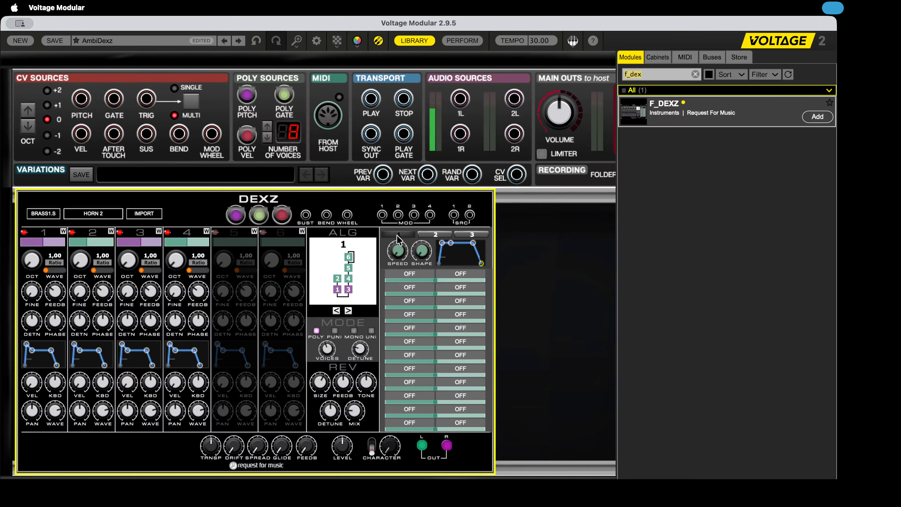
Step: Route LFO1 to CARRIERS level in the first modulation slot and raise its modulation amount
click(409, 276)
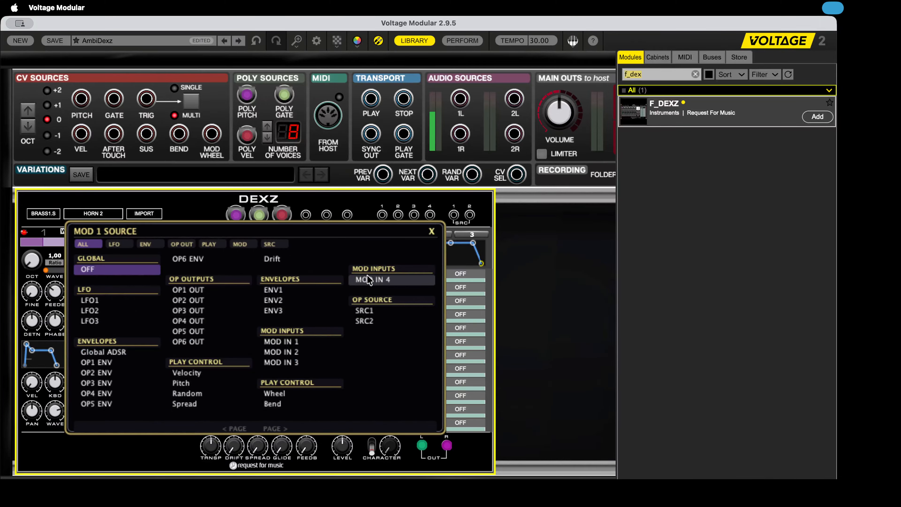
click(92, 300)
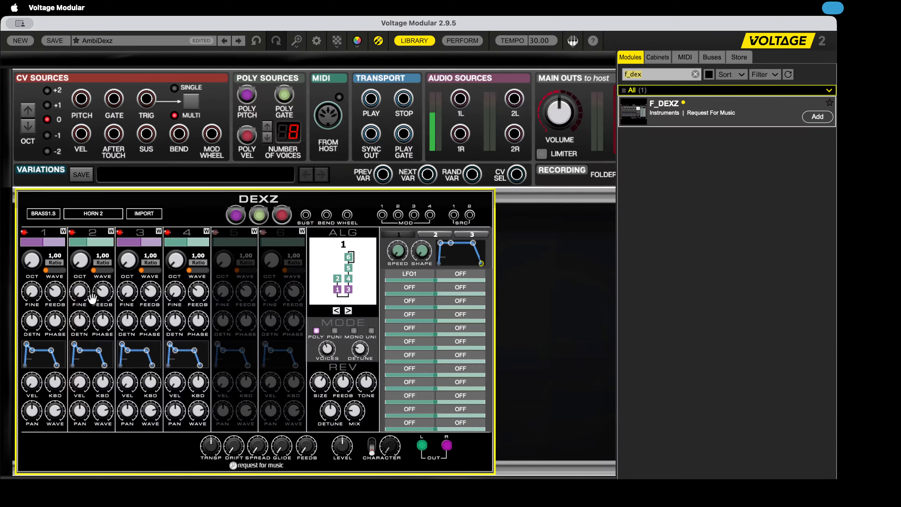
click(459, 276)
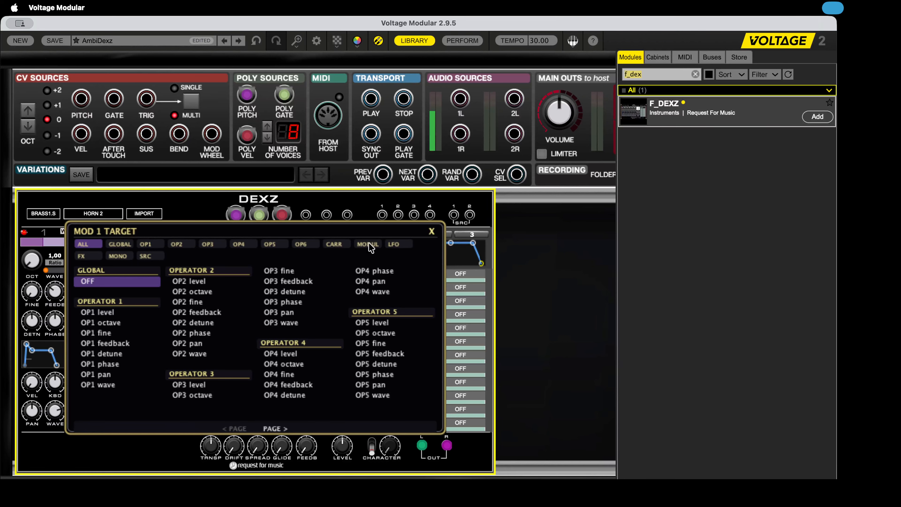
click(335, 244)
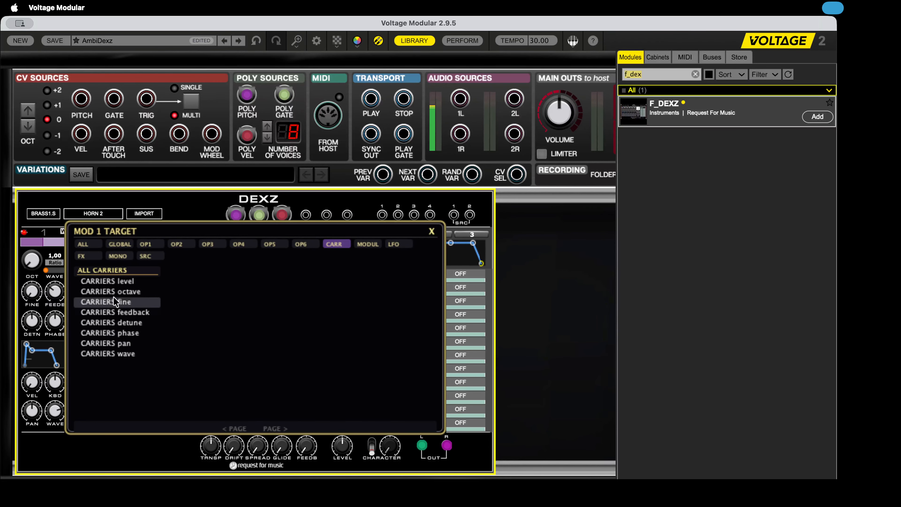
click(109, 281)
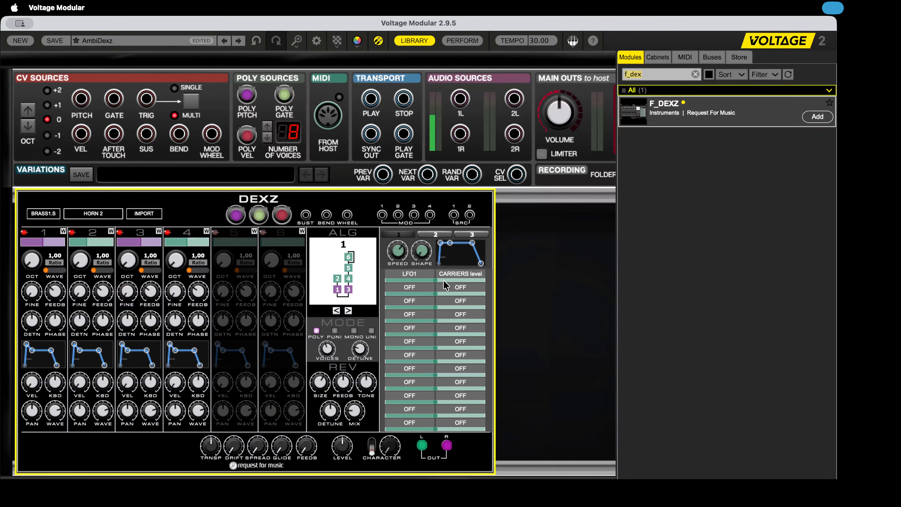
drag(442, 279, 453, 275)
Step: Retarget the first modulation slot to MODULATORS level and select algorithm 31
click(453, 275)
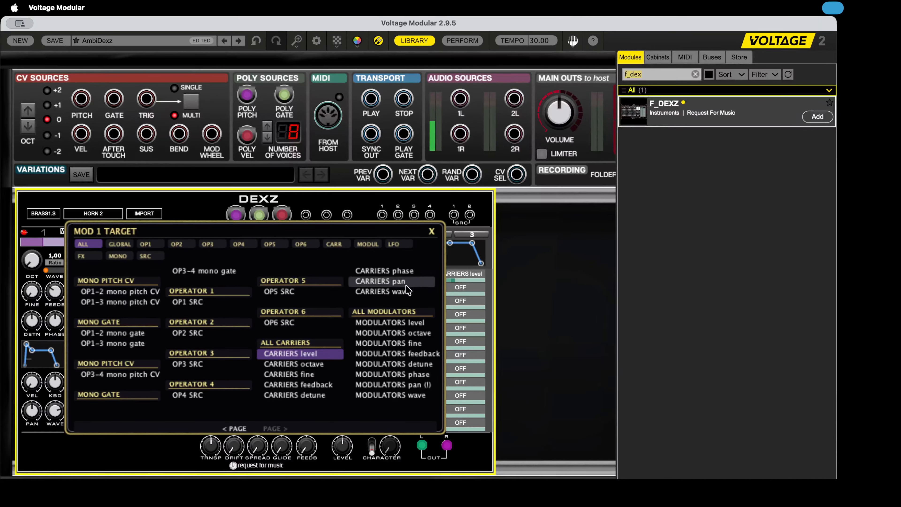
click(385, 323)
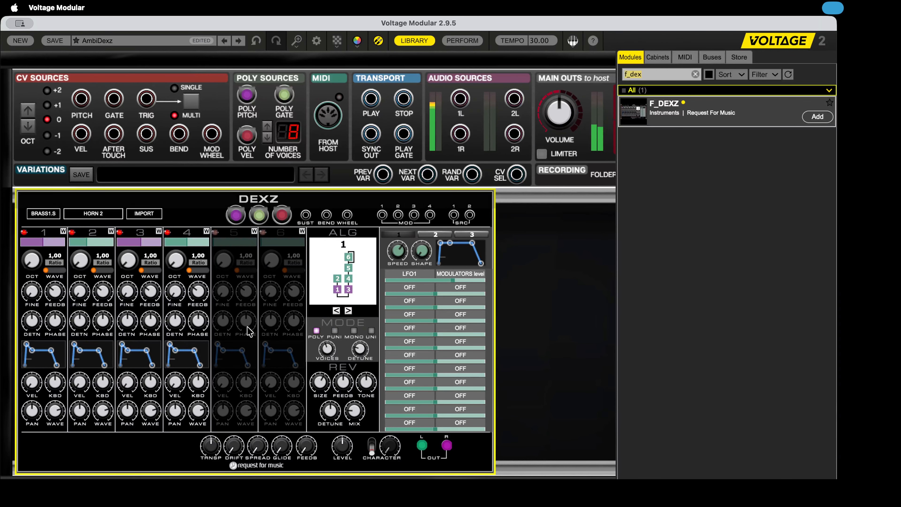
click(358, 283)
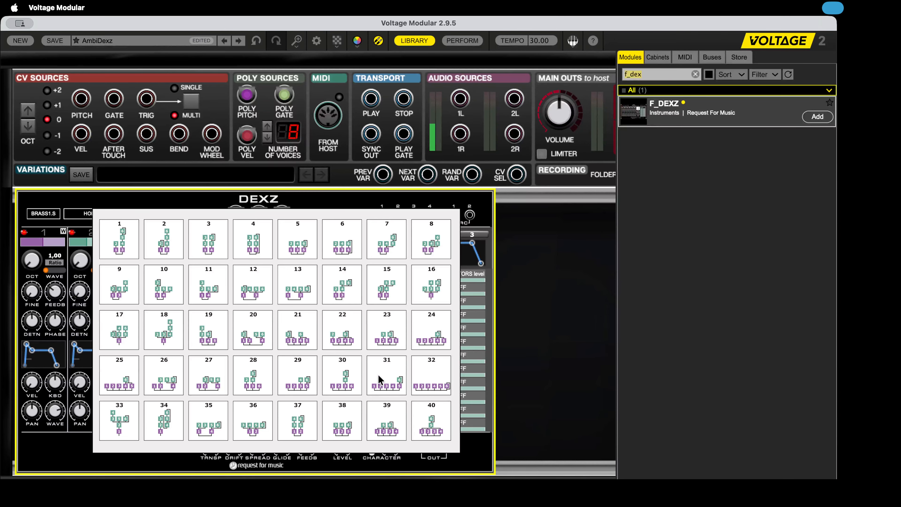
click(380, 383)
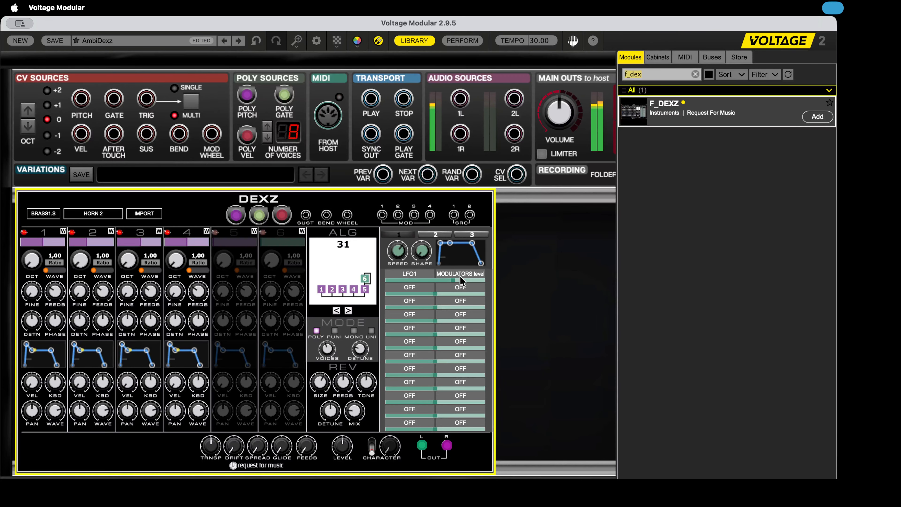
Step: Set the first modulation target to CARRIERS level and the ratios of operators 2, 3 and 4 to 3.00, 5.00 and 8.00
click(443, 273)
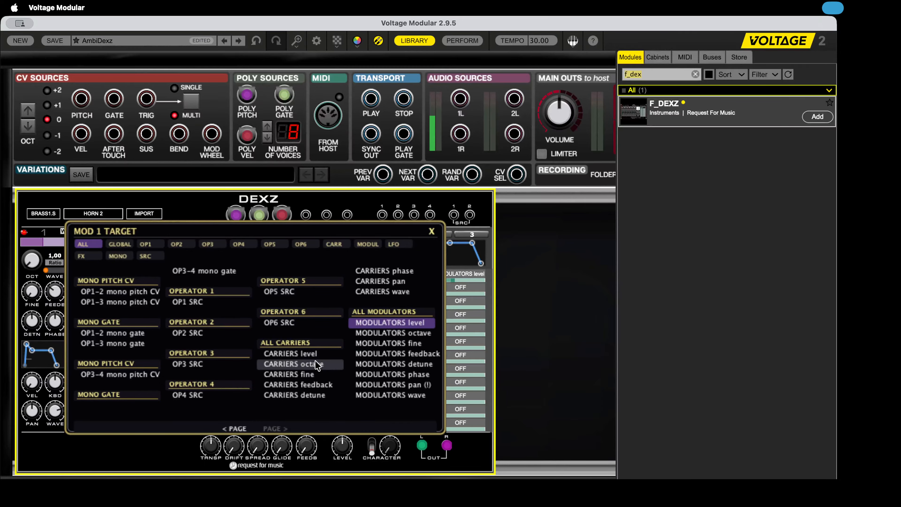
click(307, 354)
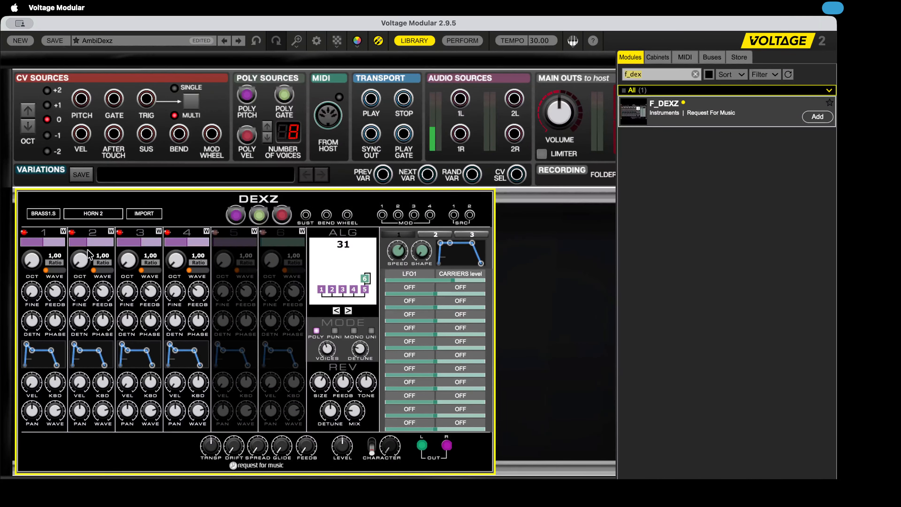
drag(82, 259, 128, 239)
drag(176, 259, 186, 209)
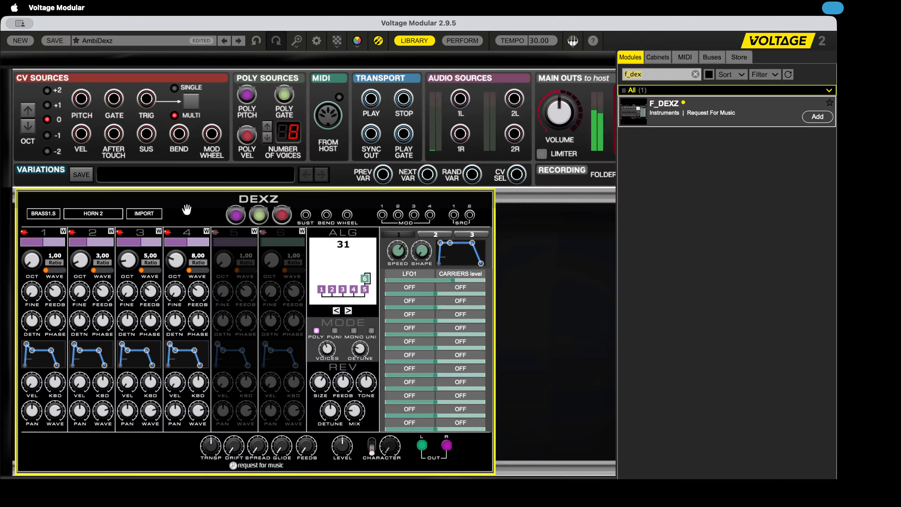
Step: Change the target of the LFO1 modulation in the first slot to CARRIERS pan
click(464, 275)
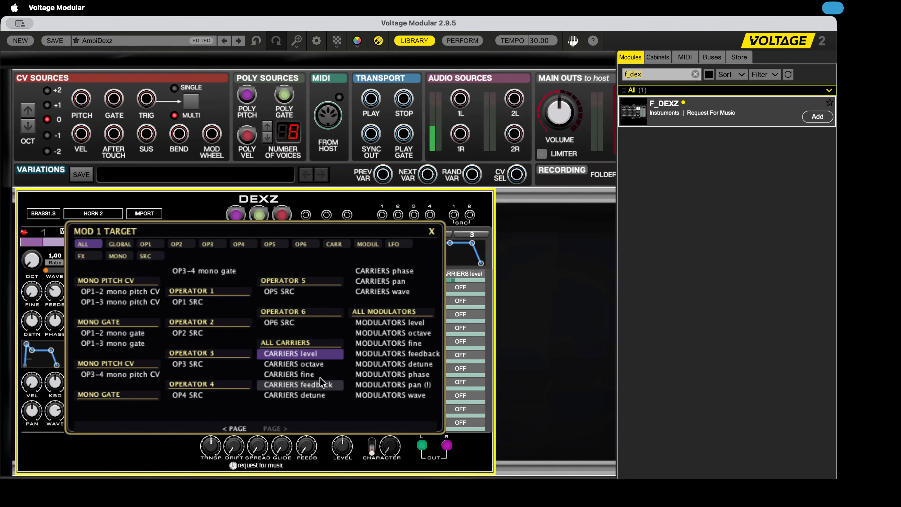
click(383, 281)
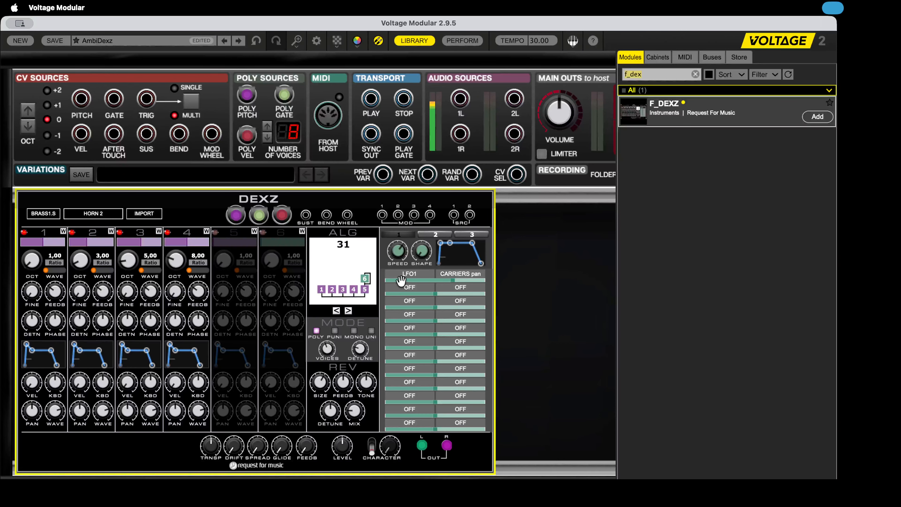
click(447, 272)
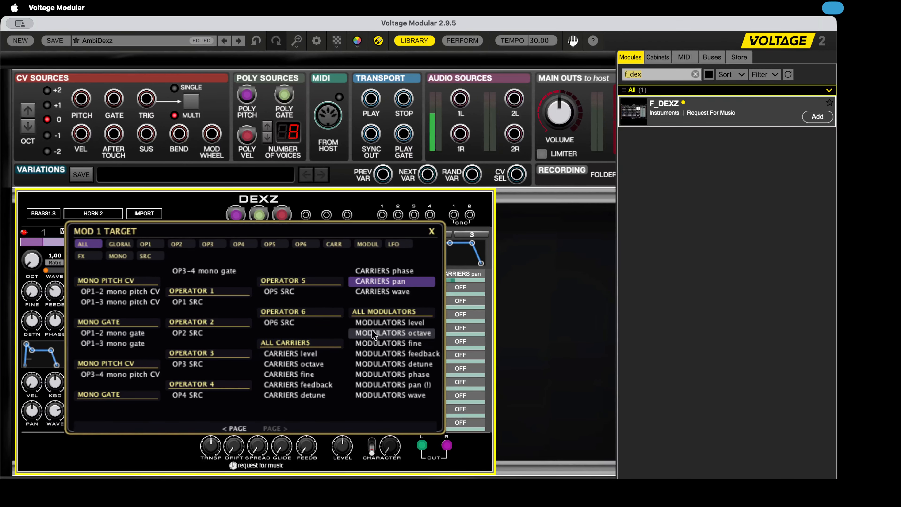
click(432, 232)
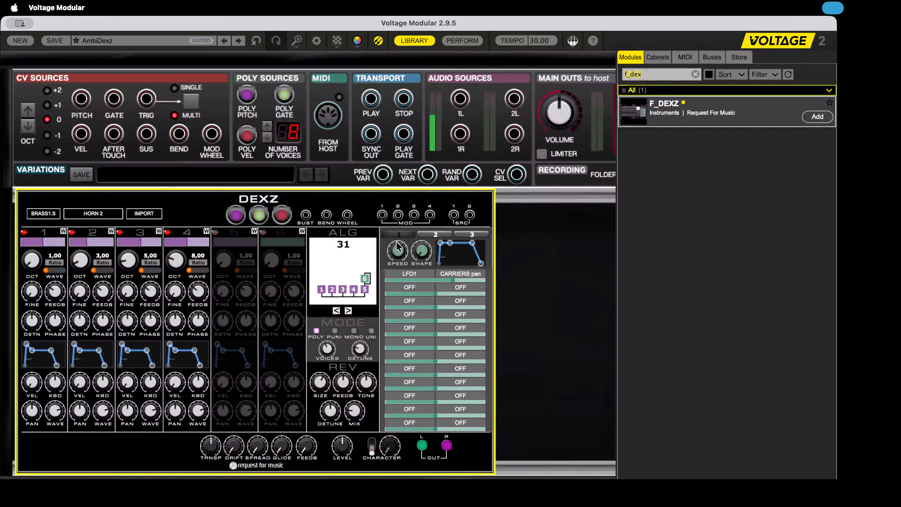
Step: Reshape operator 1's envelope with point 1 at about 520 ms and 4.29 V and point 2 at about 2.01 s and 3.10 V
click(41, 364)
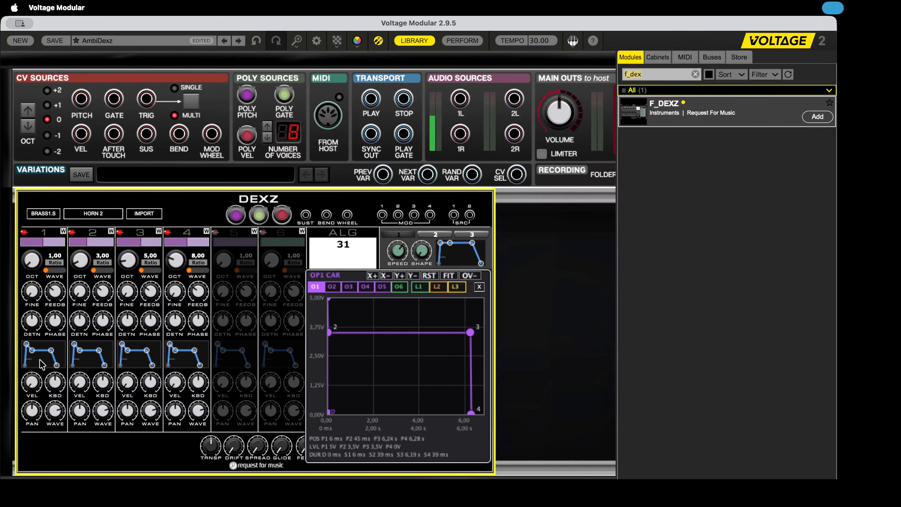
drag(327, 332, 361, 342)
drag(332, 301, 339, 313)
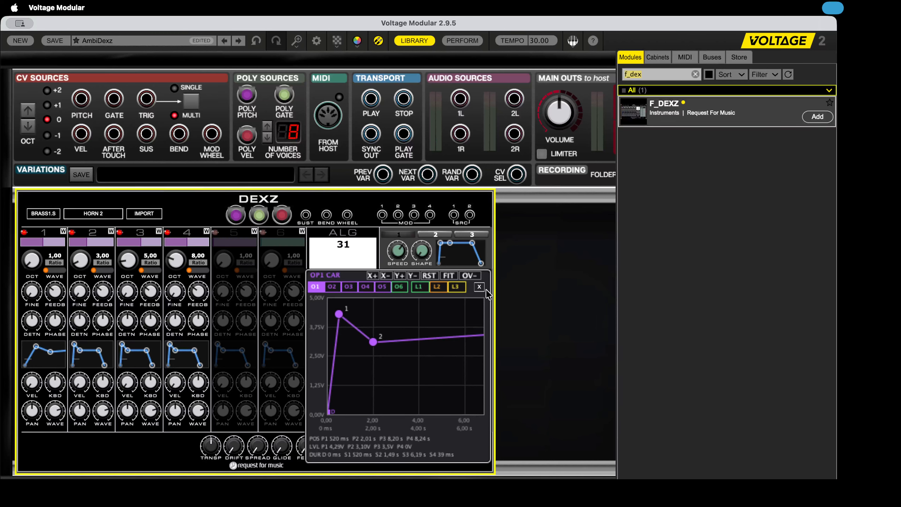
Step: Move points 3 and 4 of operator 1's envelope to about 5.36 s and 2.96 V, and about 8.14 s and 0.03 V
click(479, 286)
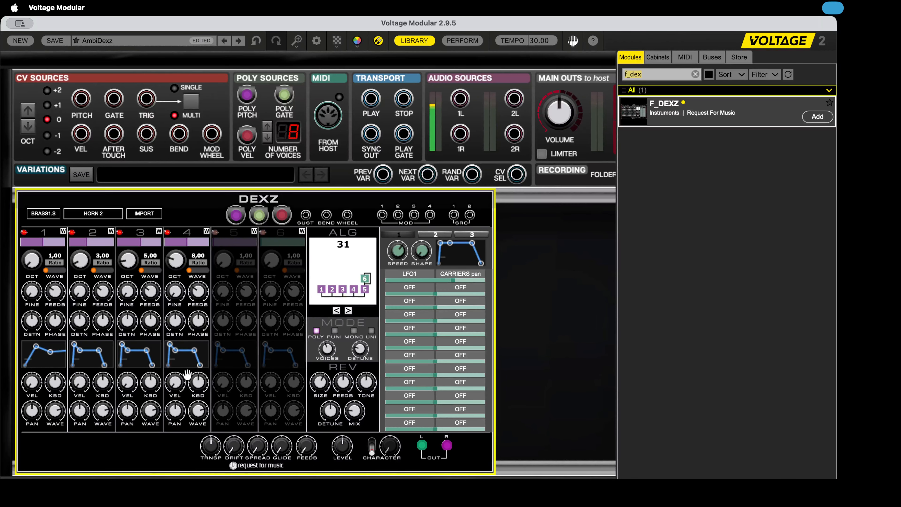
click(45, 362)
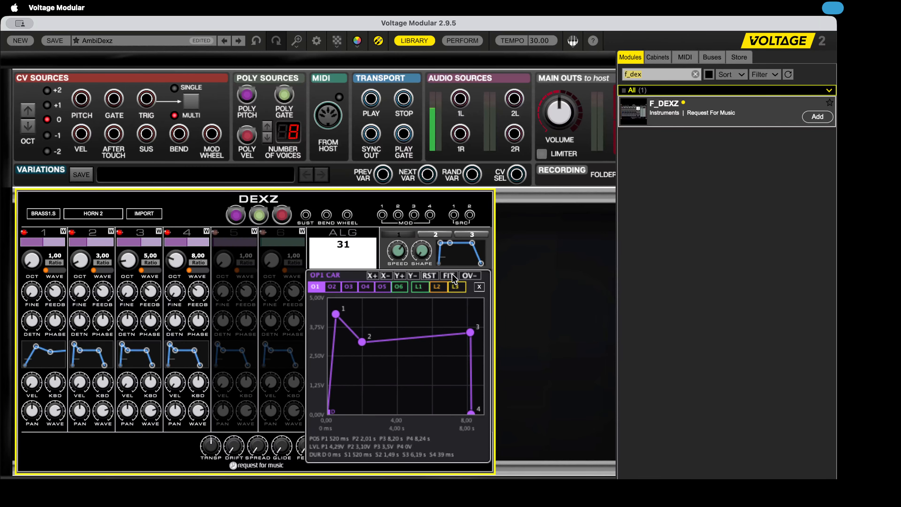
drag(470, 332, 422, 343)
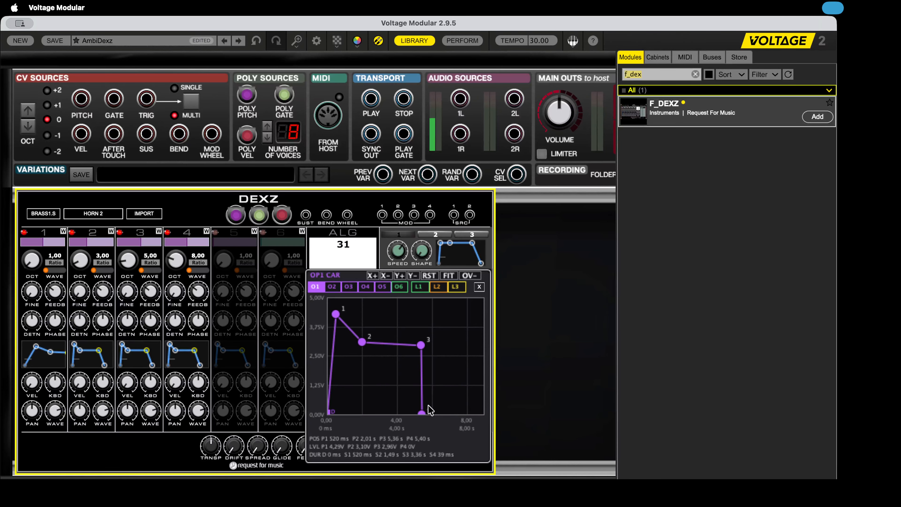
drag(422, 413, 468, 412)
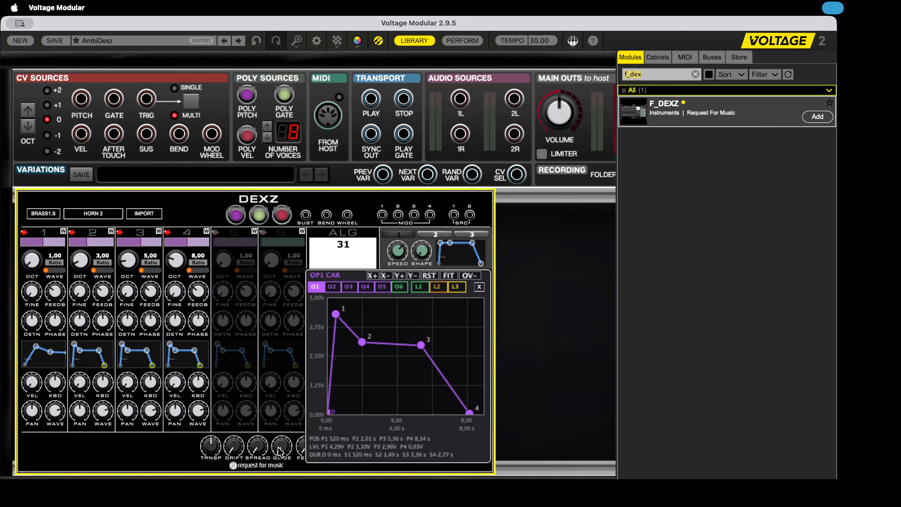
drag(548, 105, 550, 138)
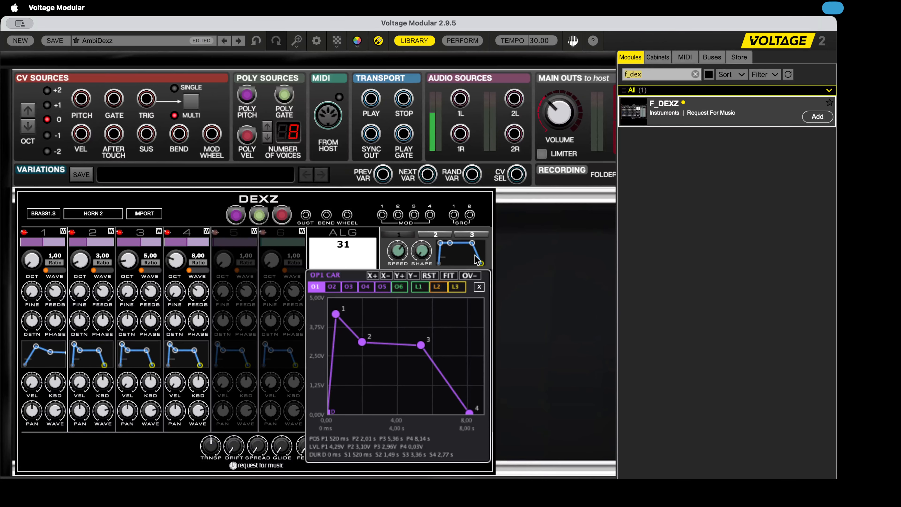
Step: Enable the envelope overlay and place operator 2's envelope point 1 at about 1.04 s and 3.44 V, point 2 at about 2.60 s and 2.65 V
click(466, 275)
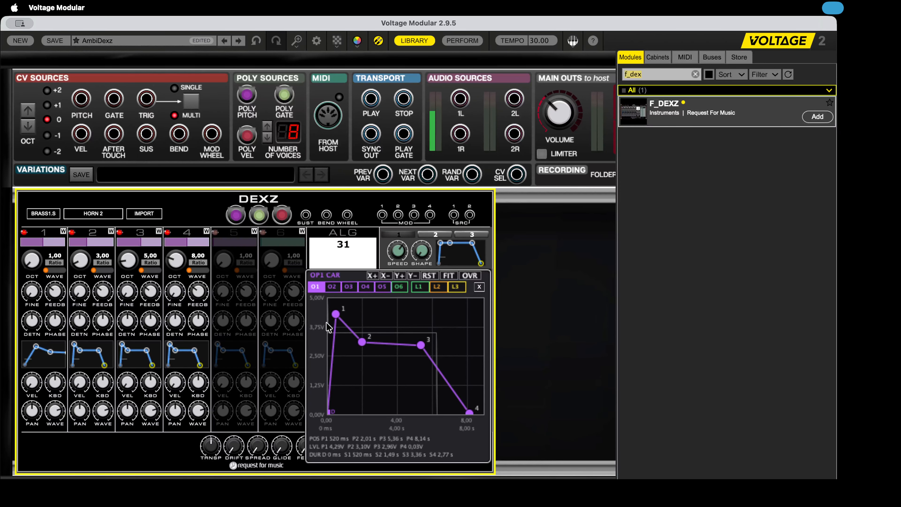
click(332, 288)
drag(330, 334, 362, 352)
drag(328, 299, 351, 334)
scroll(459, 380, right, 5)
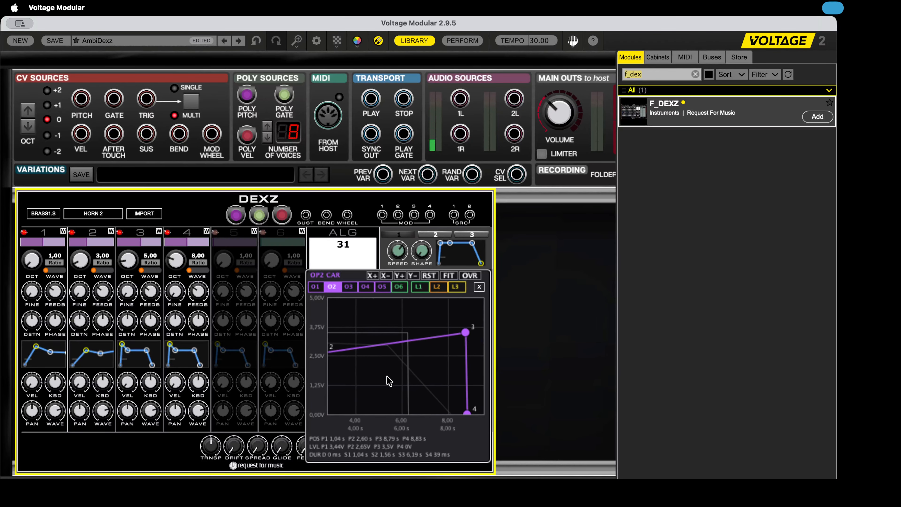
Step: Move point 3 of operator 2's envelope to about 6.52 s and 2.45 V, and point 4 to about 8.15 s
drag(446, 333, 395, 357)
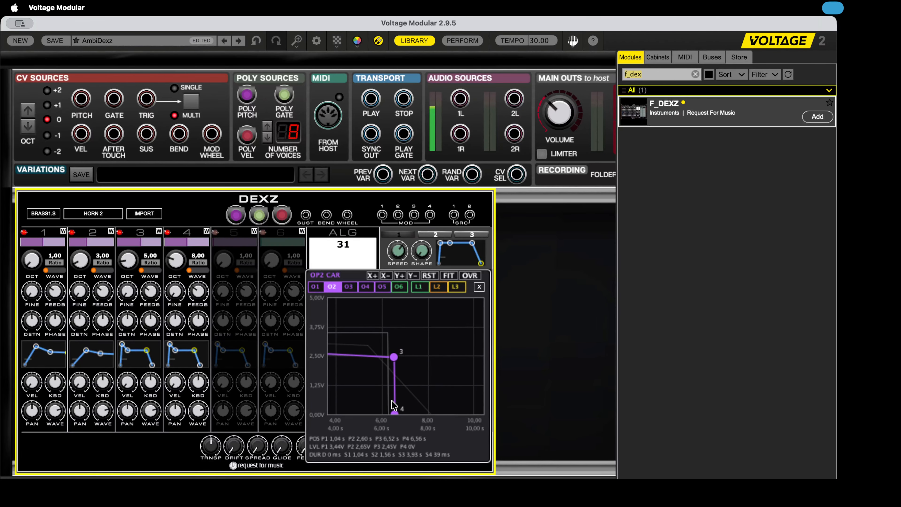
drag(393, 412, 431, 414)
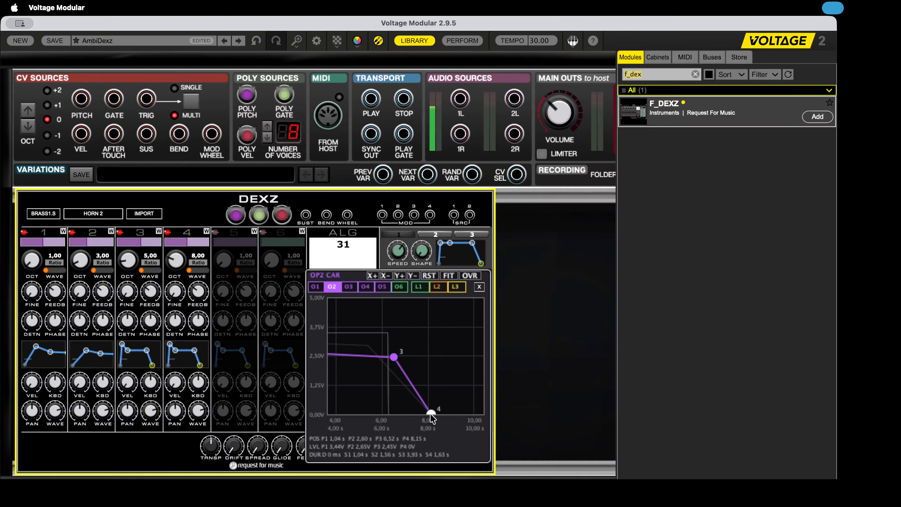
click(457, 277)
Step: Reshape operator 3's envelope with point 1 at about 451 ms and 4.05 V and point 2 at about 1.49 s and 2.82 V
click(350, 286)
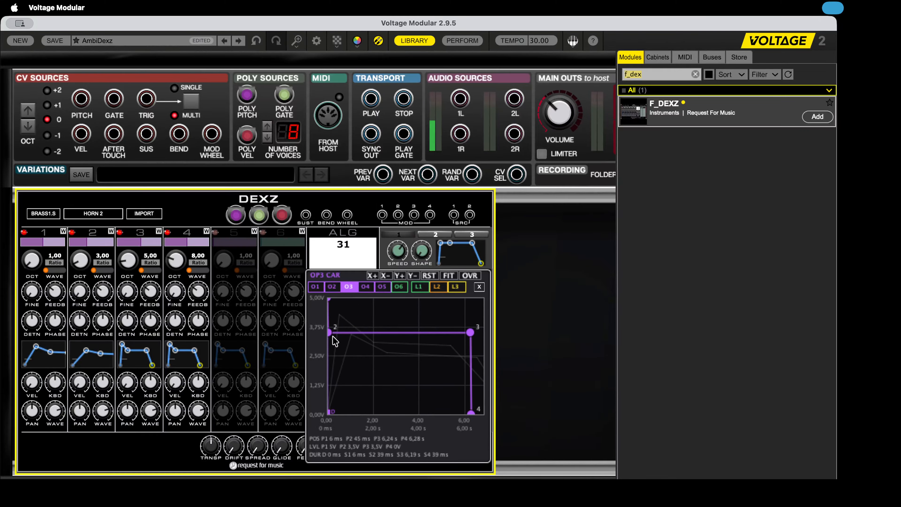
drag(332, 336, 350, 349)
drag(330, 301, 336, 320)
drag(444, 321, 395, 321)
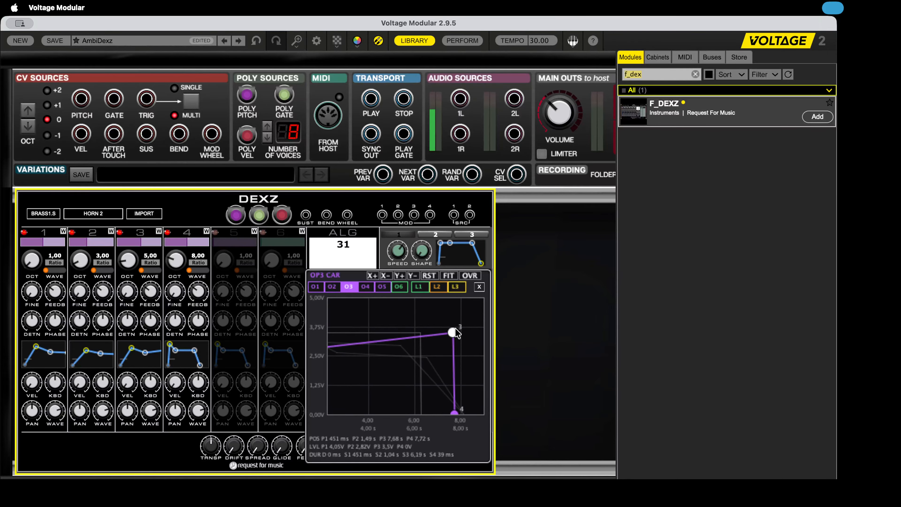
Step: Move operator 3's envelope point 3 to about 5.69 s and 3.13 V and point 4 to about 7.39 s, and fit the graph
drag(452, 332, 408, 342)
drag(408, 412, 446, 412)
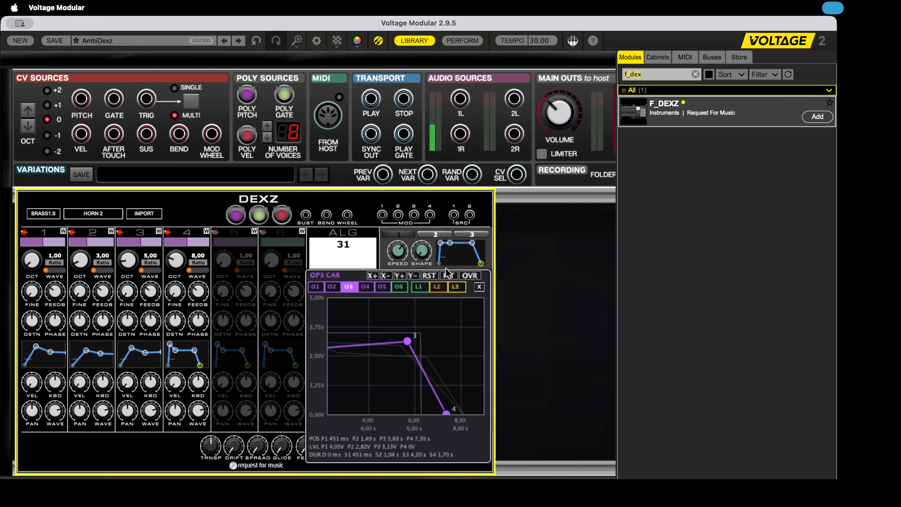
click(449, 276)
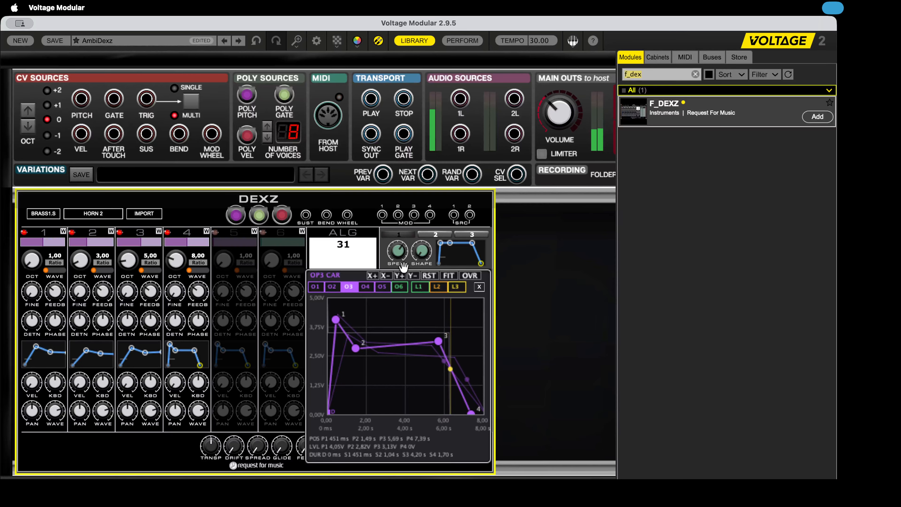
Step: Lower and shorten operator 3's envelope with point 3 at about 2.84 s and 1.77 V and point 2 at about 816 ms and 1.56 V
drag(438, 341, 395, 372)
drag(354, 352, 341, 376)
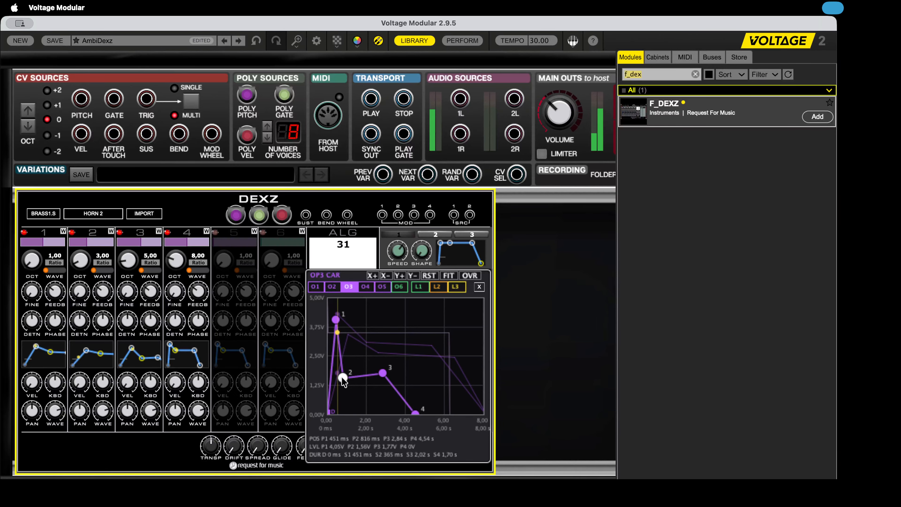